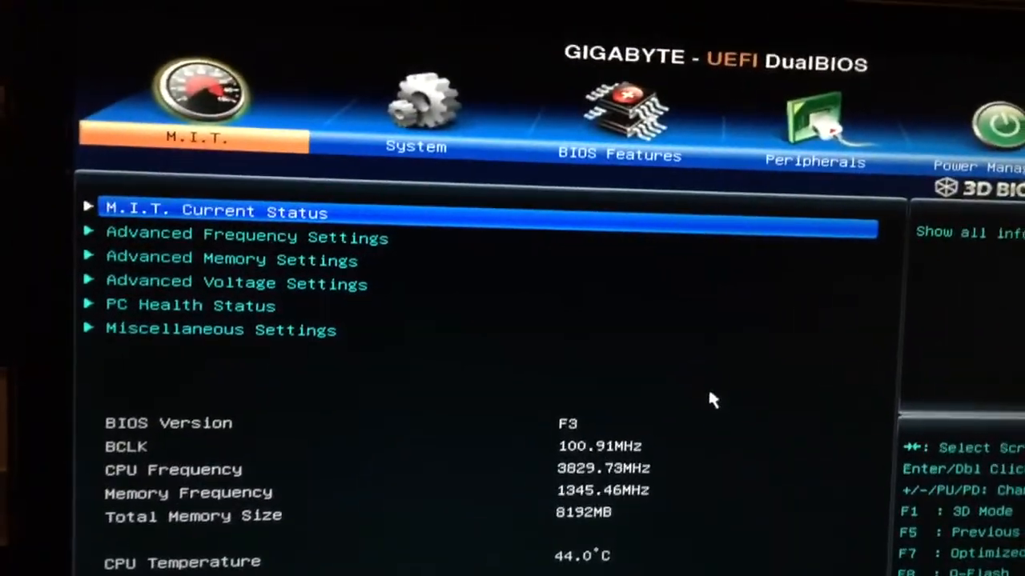
- Review Boot Options #1-#3 on BIOS Features, keeping UEFI DVD drive, DVD drive, then ST500 hard disk
key(Right)
key(Right)
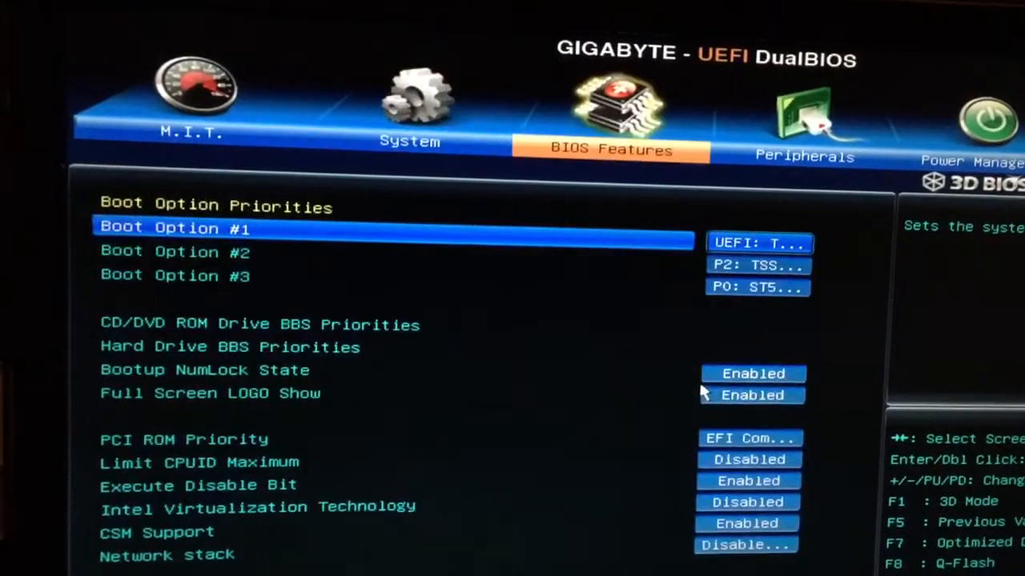
key(Return)
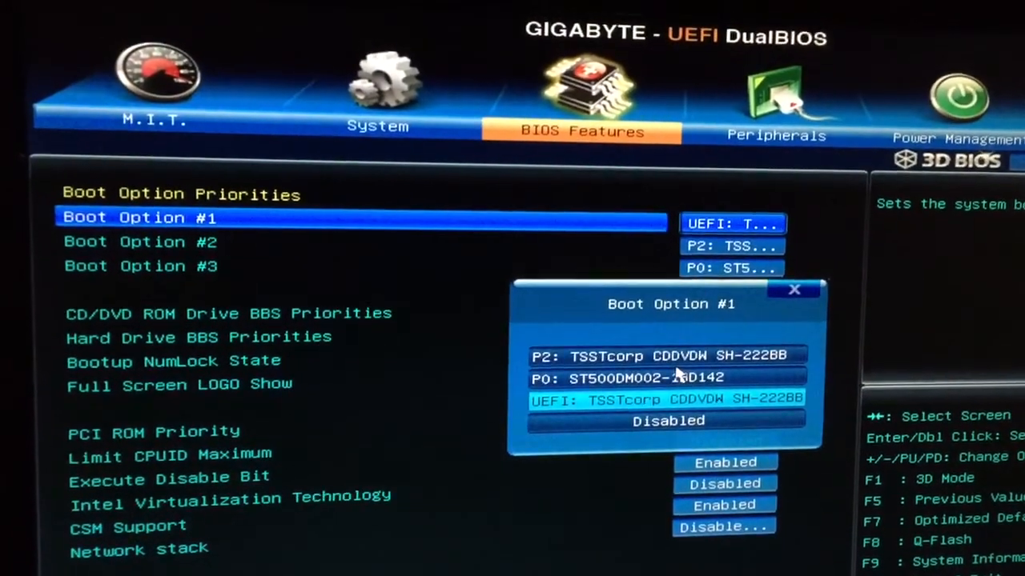
key(Escape)
key(Down)
key(Return)
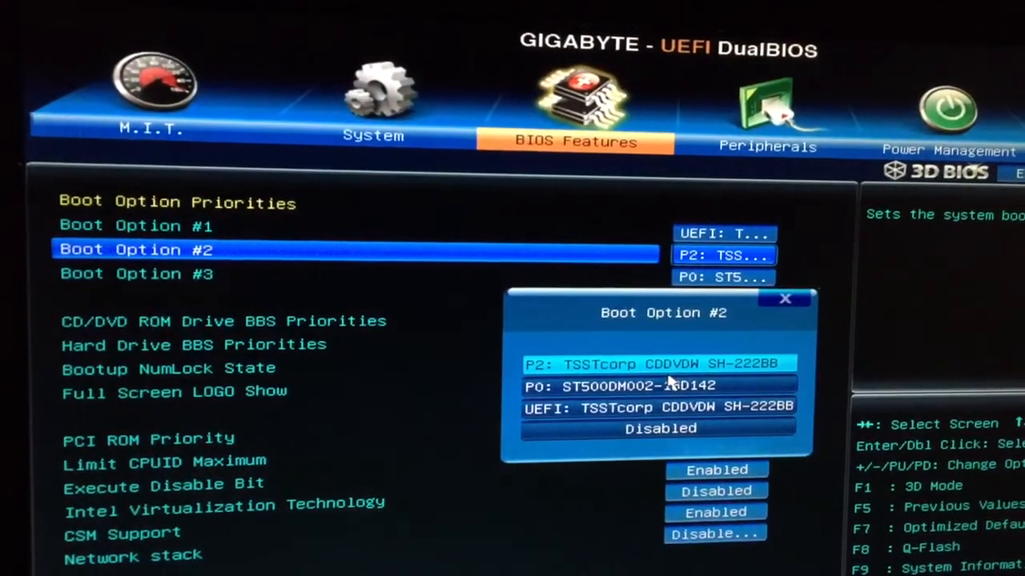
key(Escape)
key(Down)
key(Return)
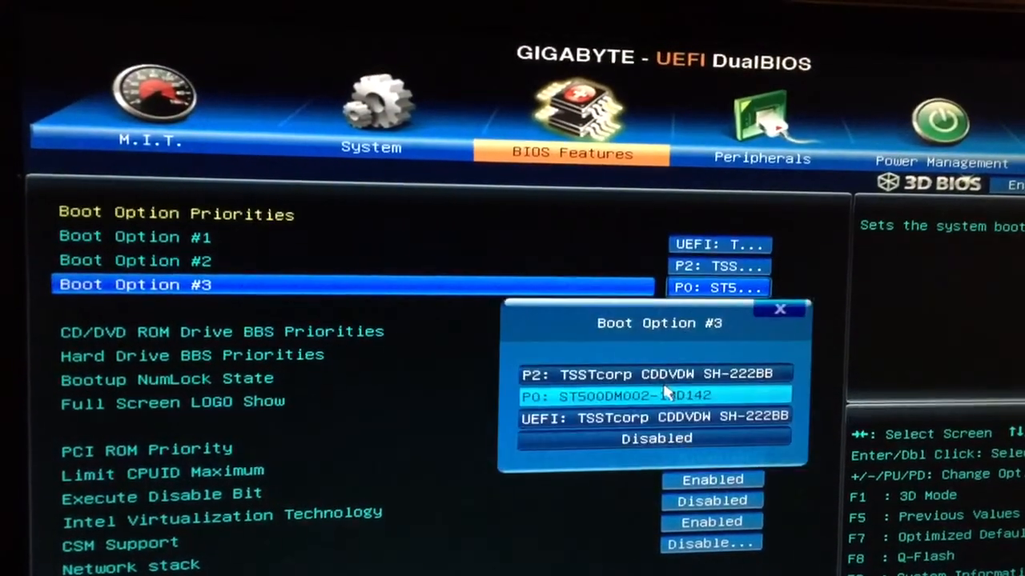
key(Escape)
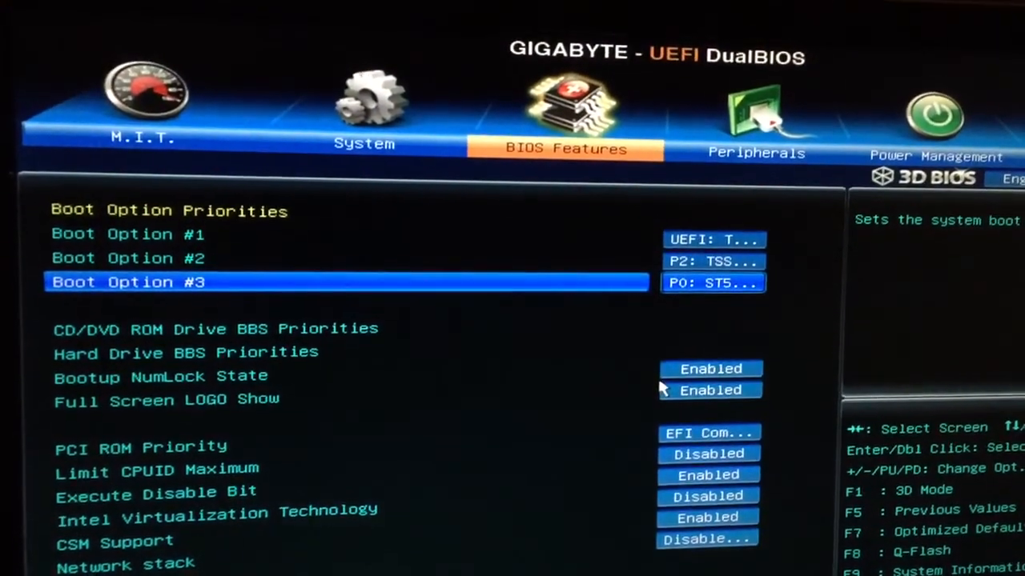